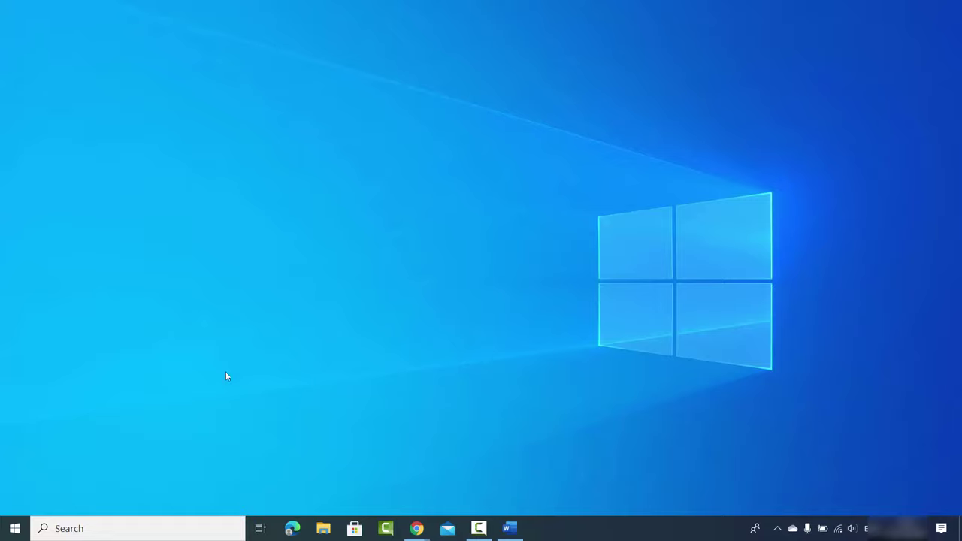
# Open the Windows search panel from the taskbar search box.
pyautogui.click(91, 518)
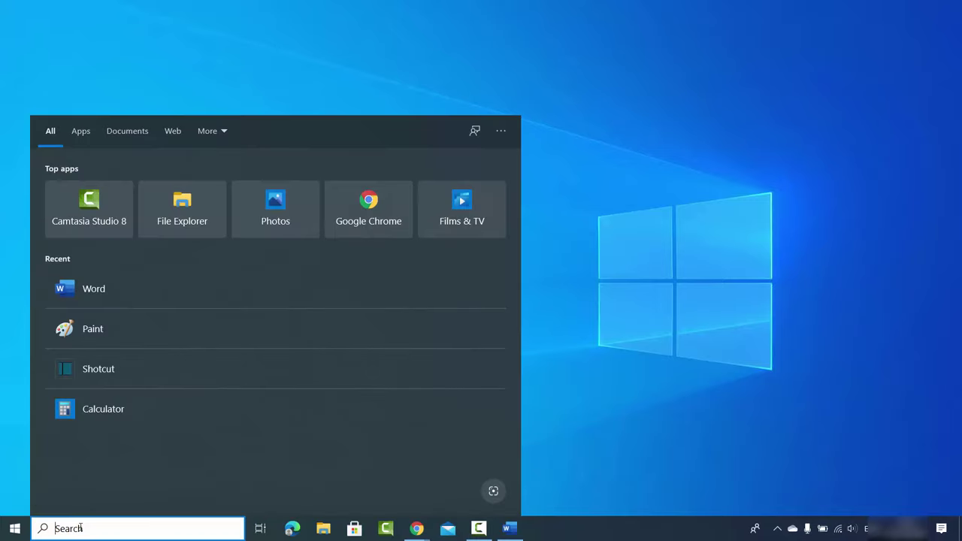
# Launch Word from the recent apps and go to its Account page.
pyautogui.click(91, 287)
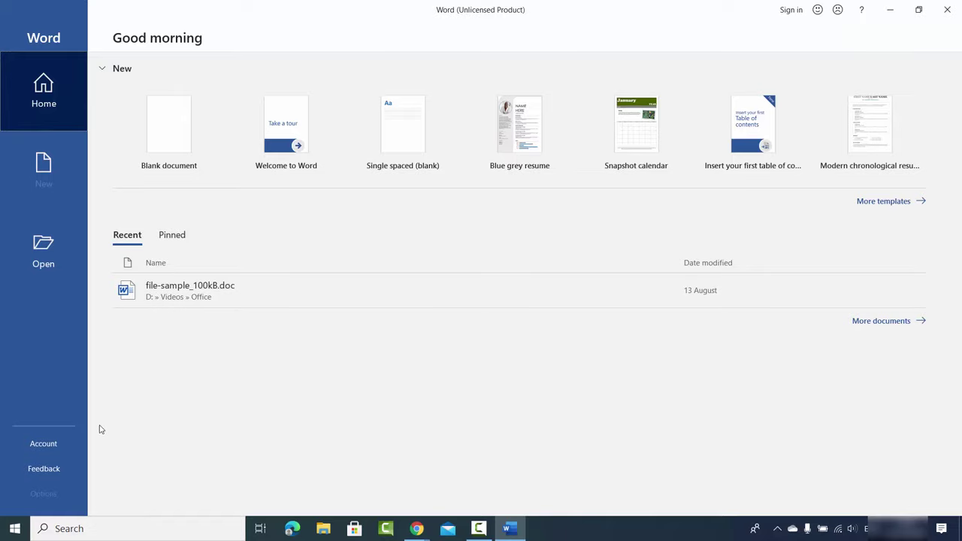
pyautogui.click(54, 444)
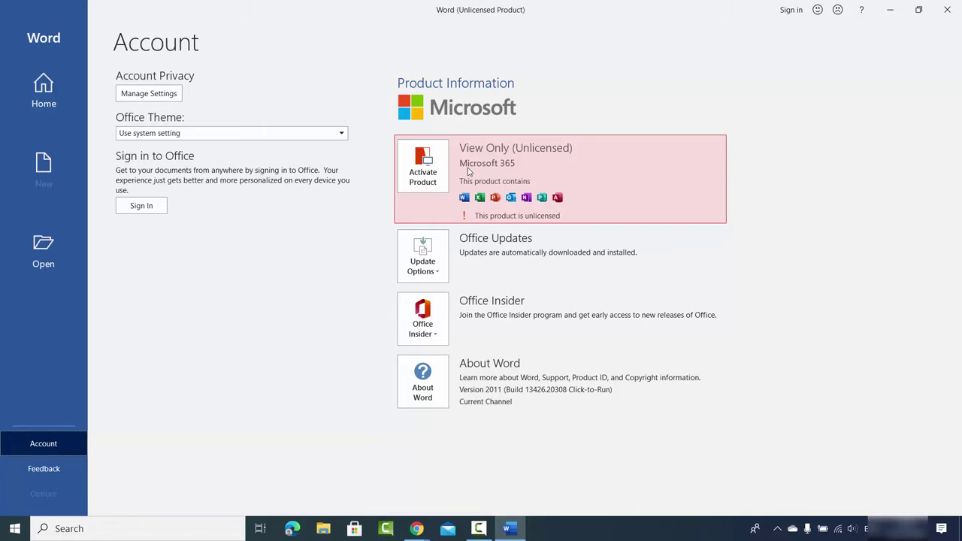
# Start product activation from Word's Account page with Activate Product.
pyautogui.click(423, 175)
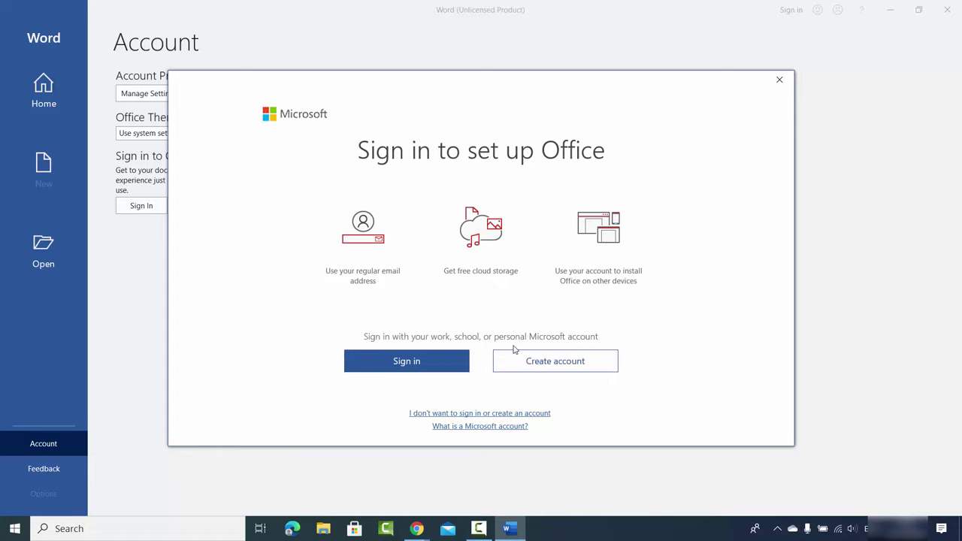
# Choose to enter a product key without signing in, try a test entry, then close the dialog unactivated.
pyautogui.click(498, 414)
pyautogui.click(452, 306)
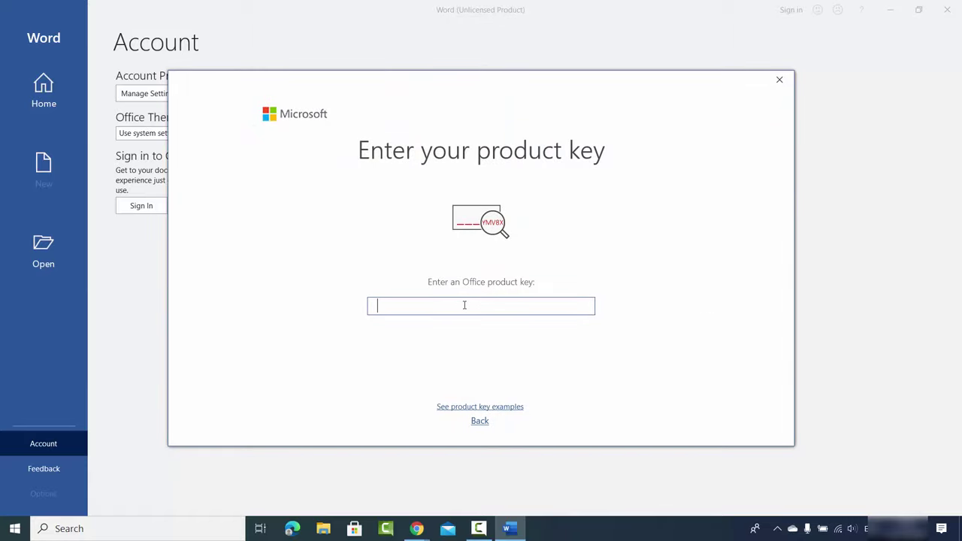
pyautogui.write('DDD')
pyautogui.click(779, 80)
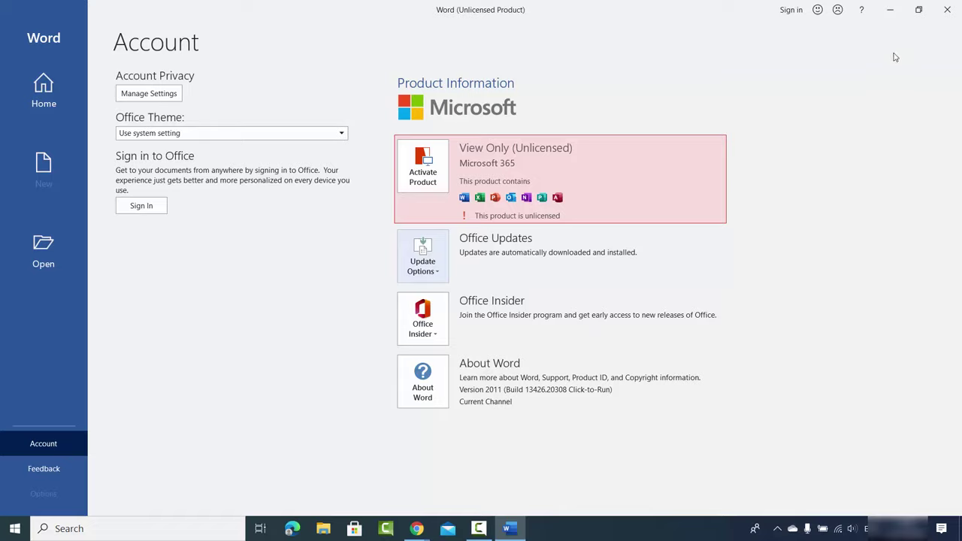
# Close Word and begin creating a new account from the setup.office.com page.
pyautogui.click(939, 20)
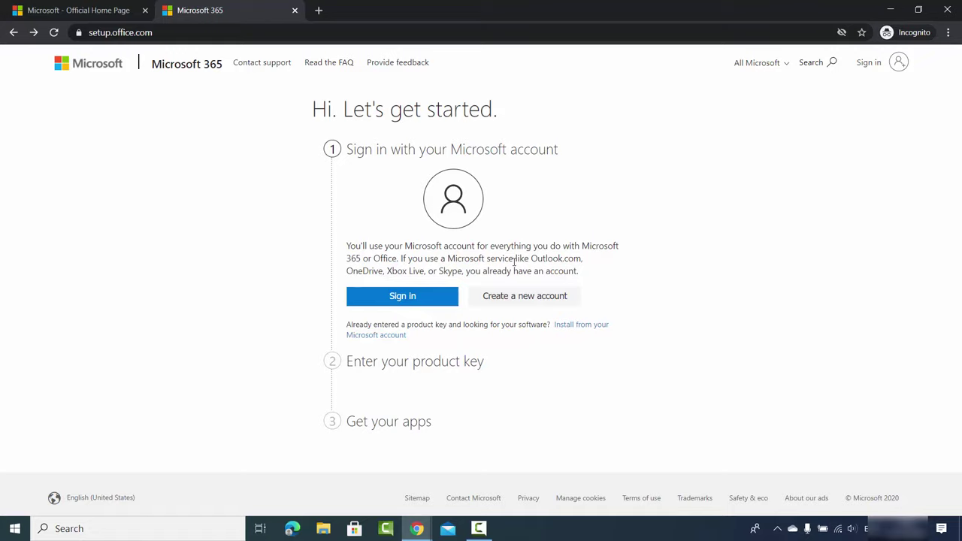
pyautogui.click(520, 302)
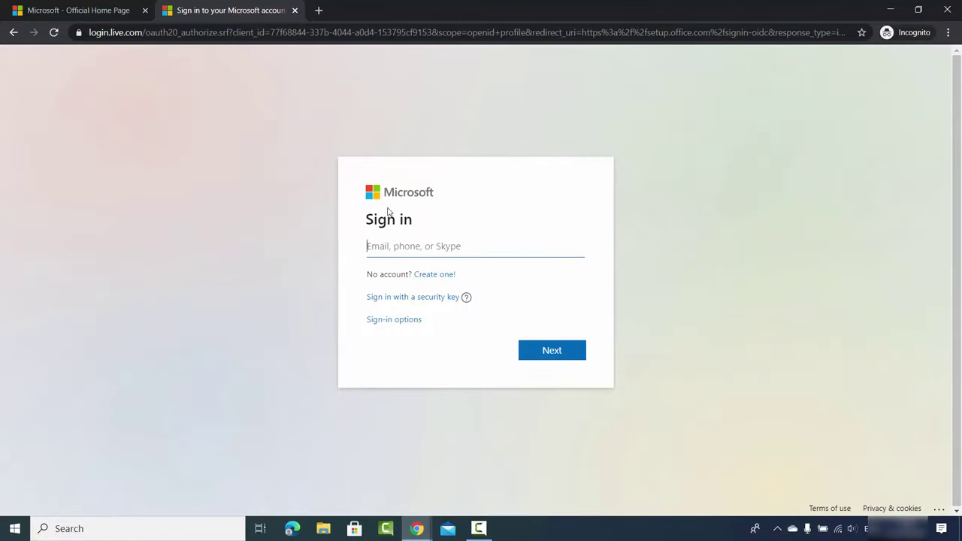
pyautogui.click(431, 278)
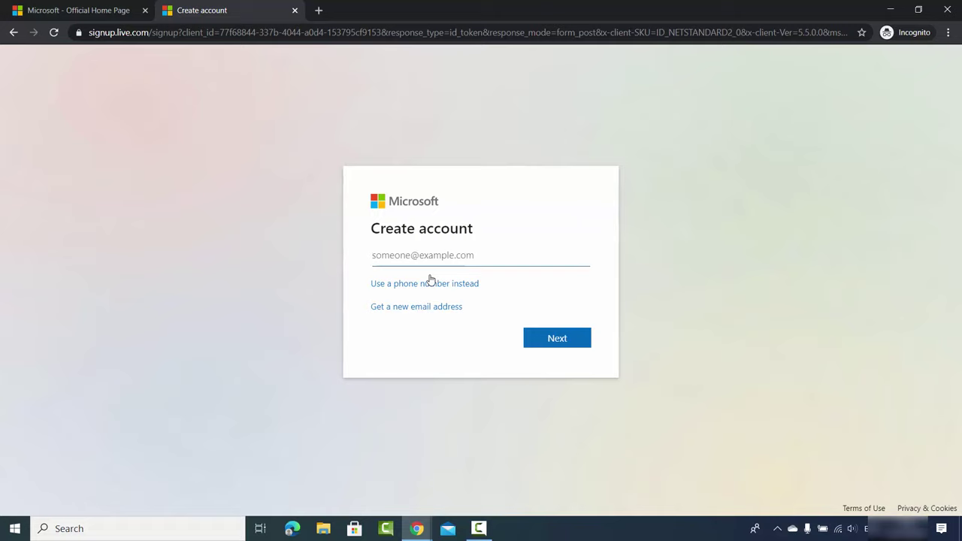
pyautogui.click(402, 310)
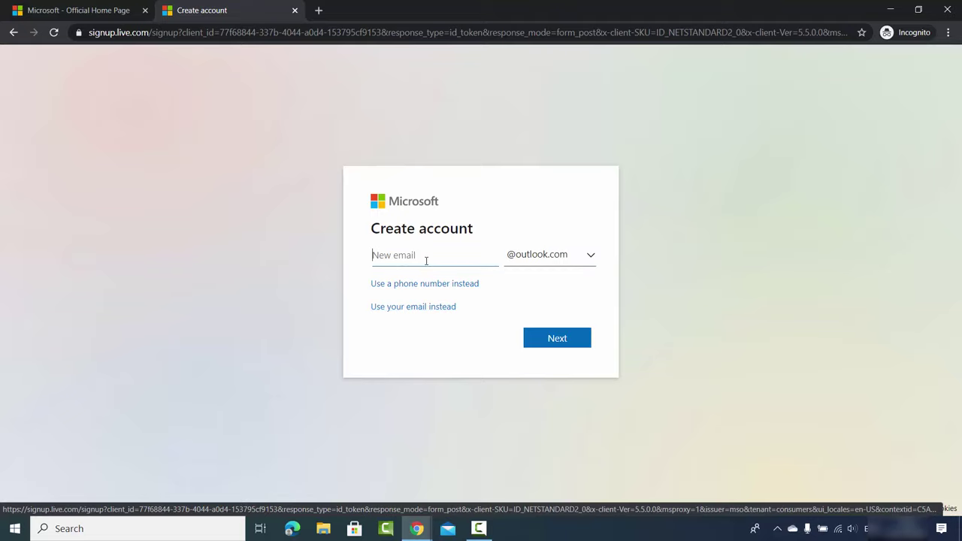
pyautogui.write('pro')
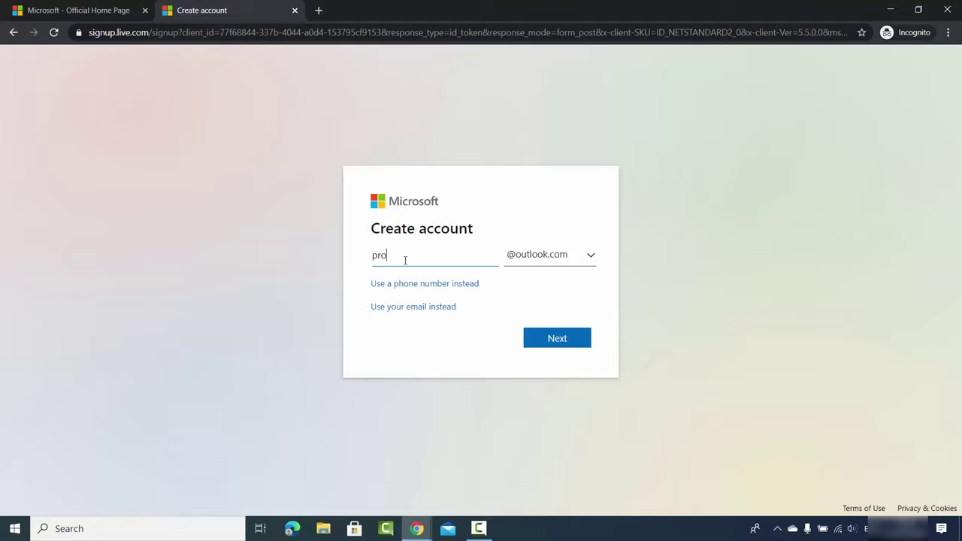
pyautogui.write('grammingknowledge101')
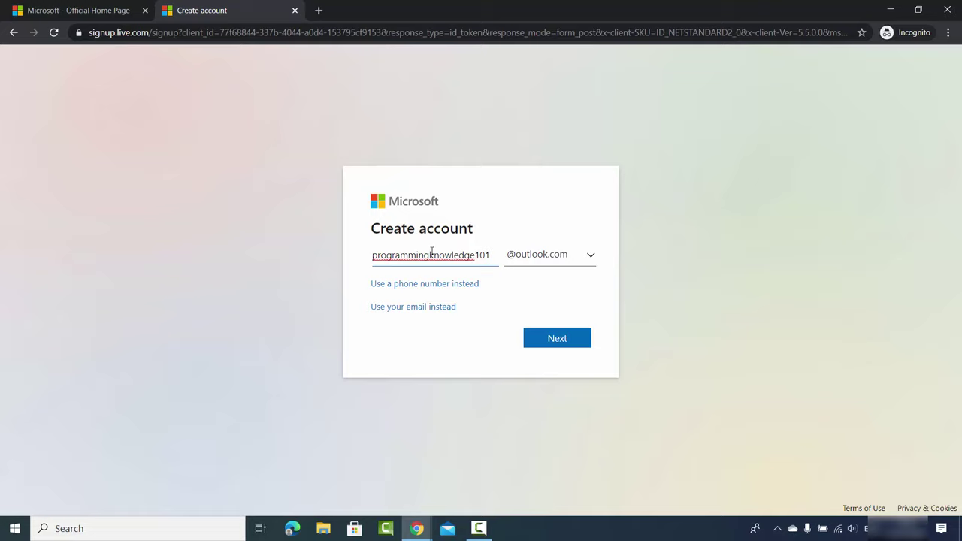
pyautogui.click(533, 271)
pyautogui.click(531, 259)
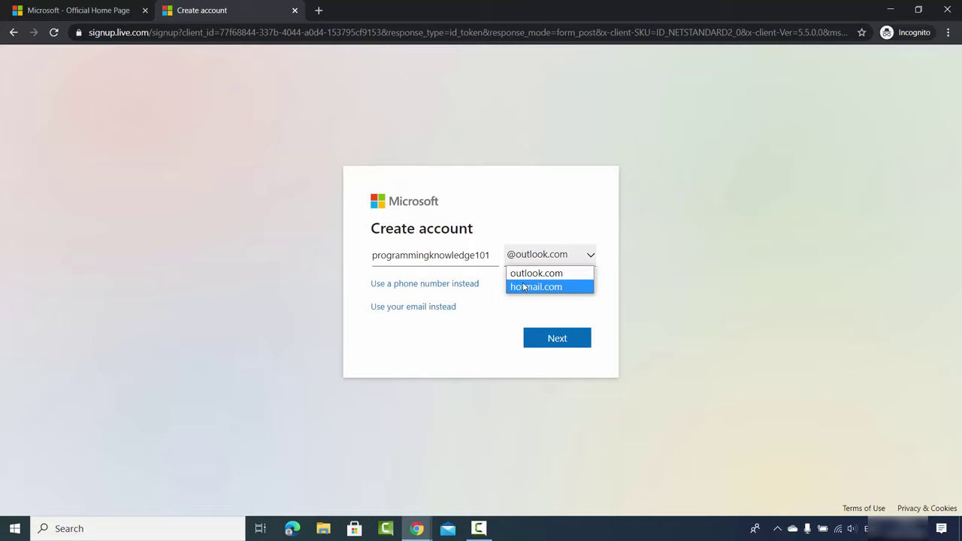
pyautogui.click(532, 275)
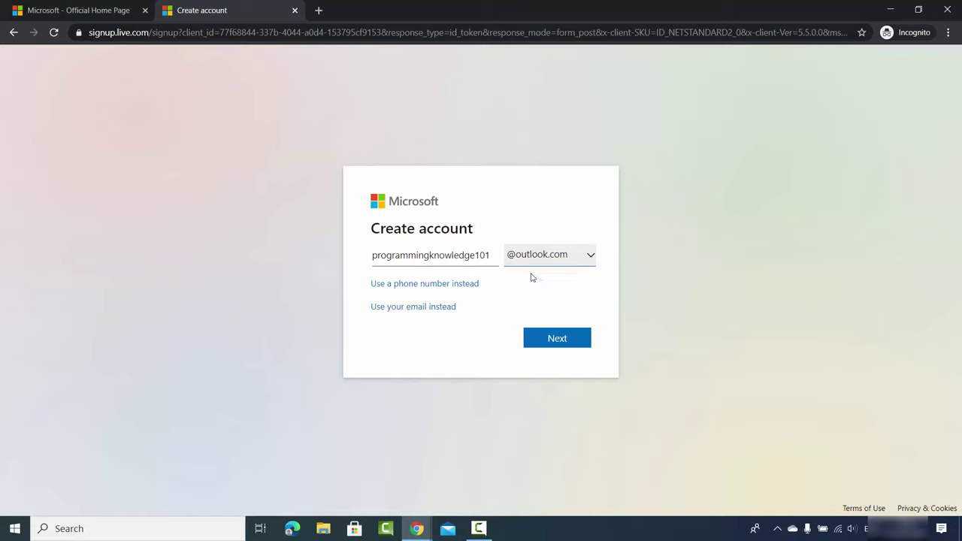
pyautogui.click(557, 337)
pyautogui.click(413, 257)
pyautogui.hotkey('ctrl', 'v')
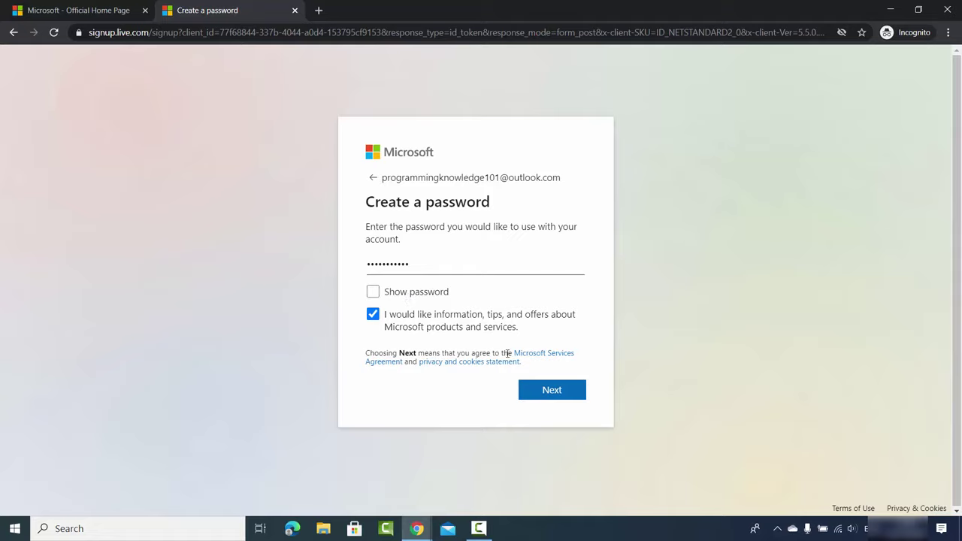
# Submit the password, the first and last name, and the birth month and date to finish signup.
pyautogui.click(544, 396)
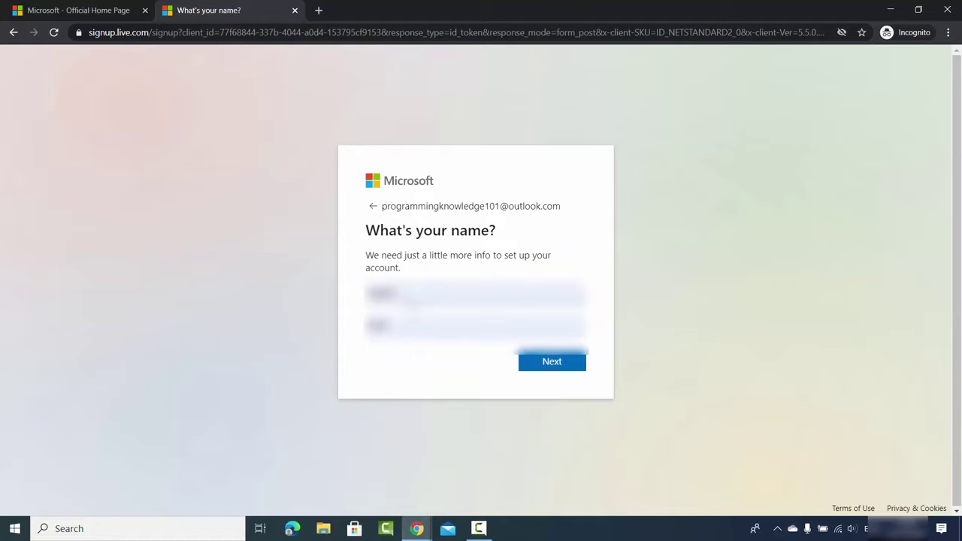
pyautogui.click(560, 368)
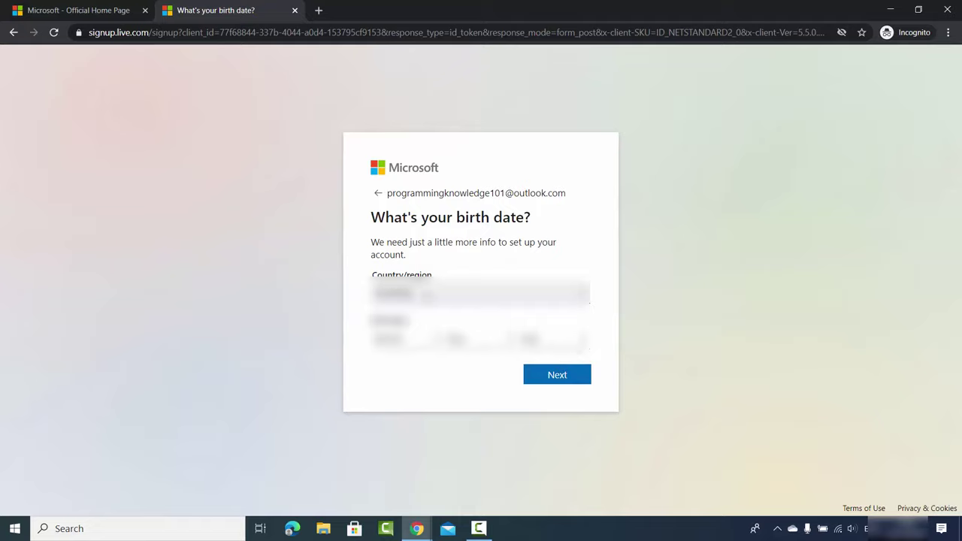
pyautogui.click(402, 340)
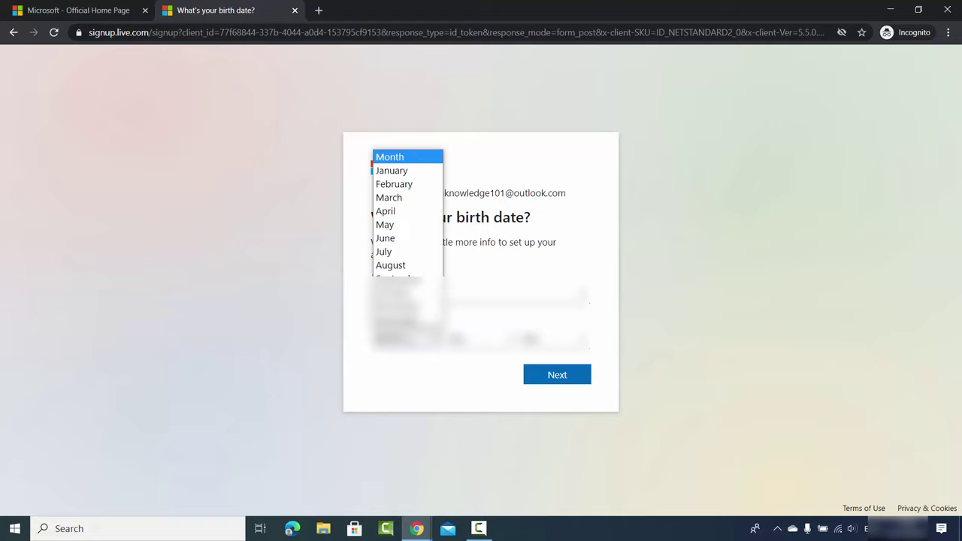
pyautogui.click(399, 238)
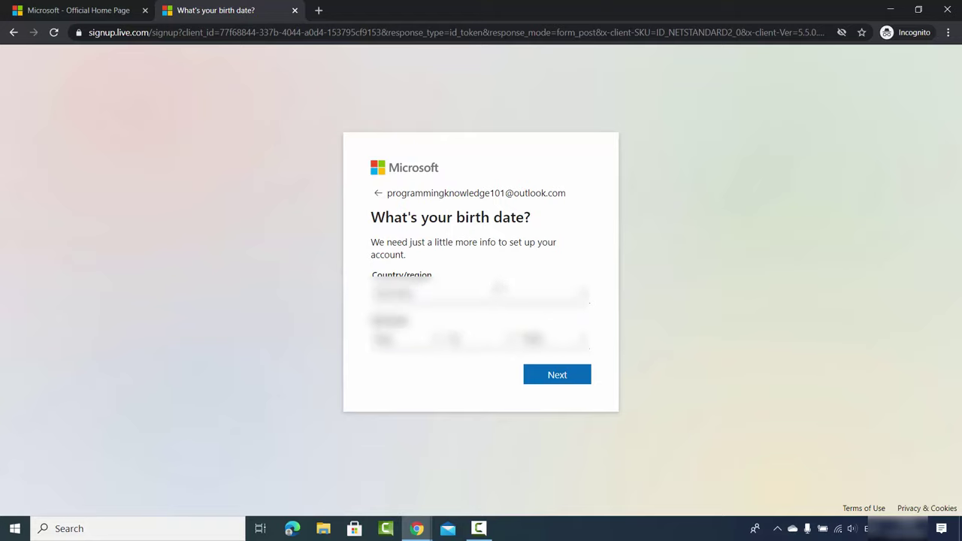
pyautogui.click(555, 382)
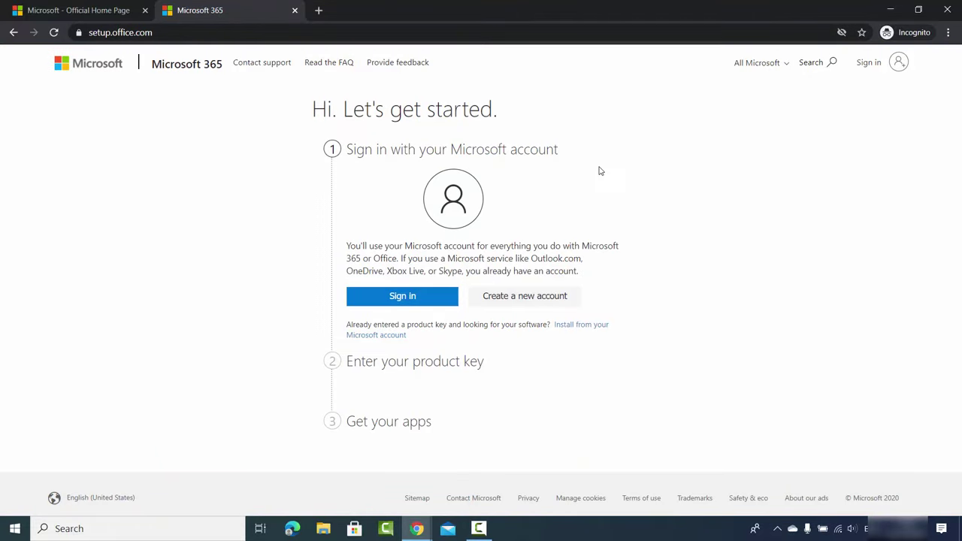
# Sign in, paste the product key, keep region Germany, and confirm Office Home & Student 2019.
pyautogui.click(397, 301)
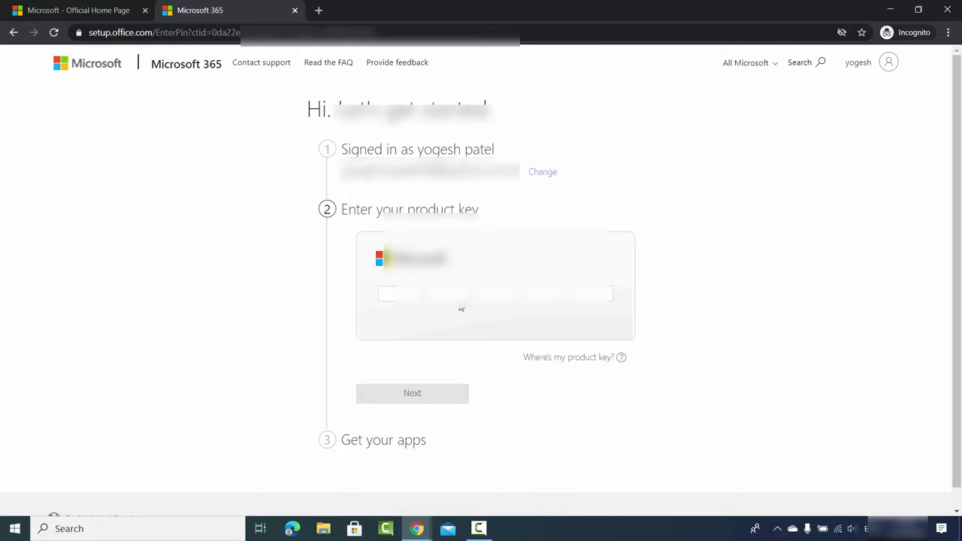
pyautogui.hotkey('ctrl', 'v')
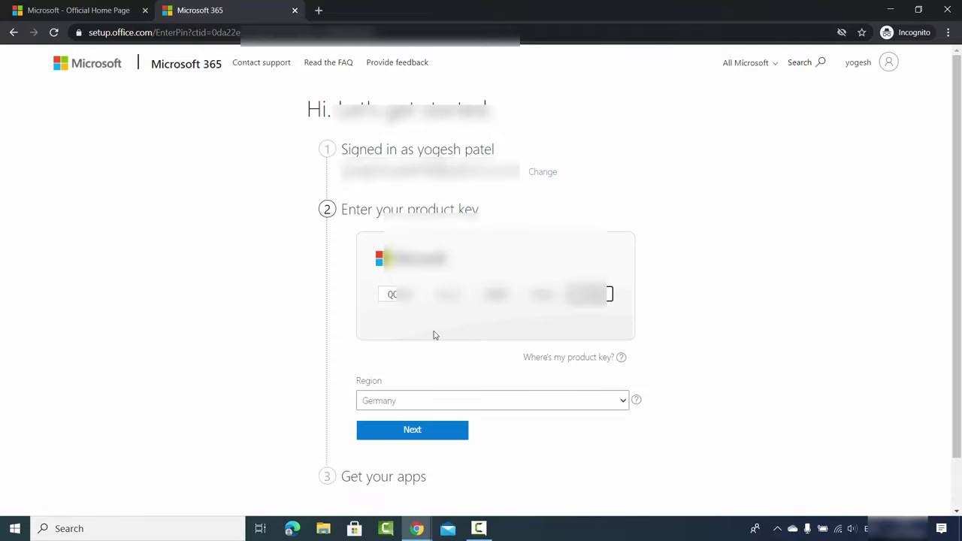
pyautogui.scroll(-2, 487, 298)
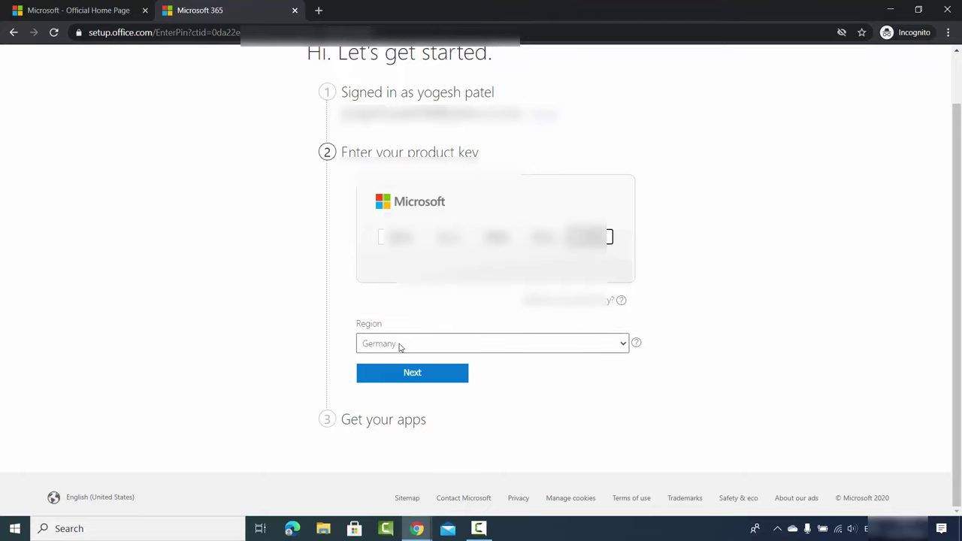
pyautogui.click(403, 375)
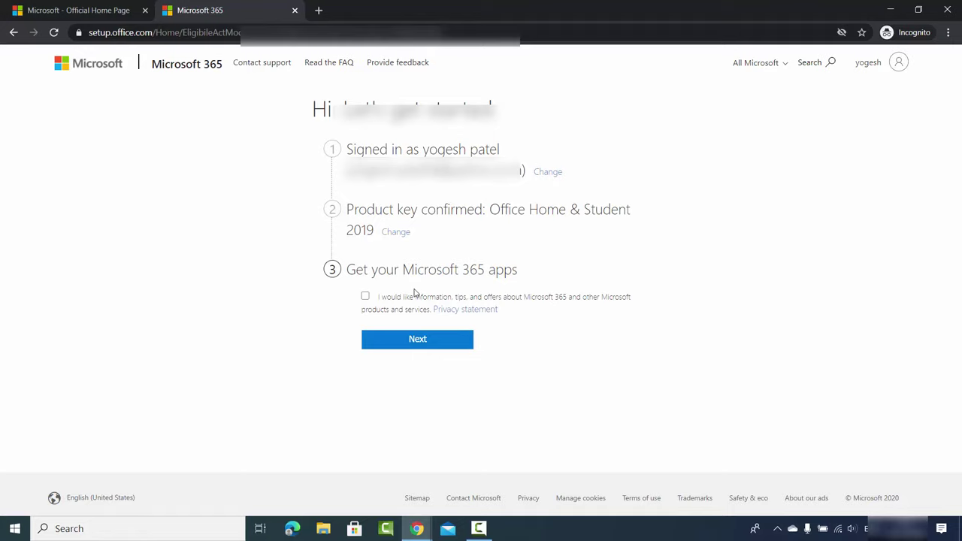
pyautogui.click(396, 340)
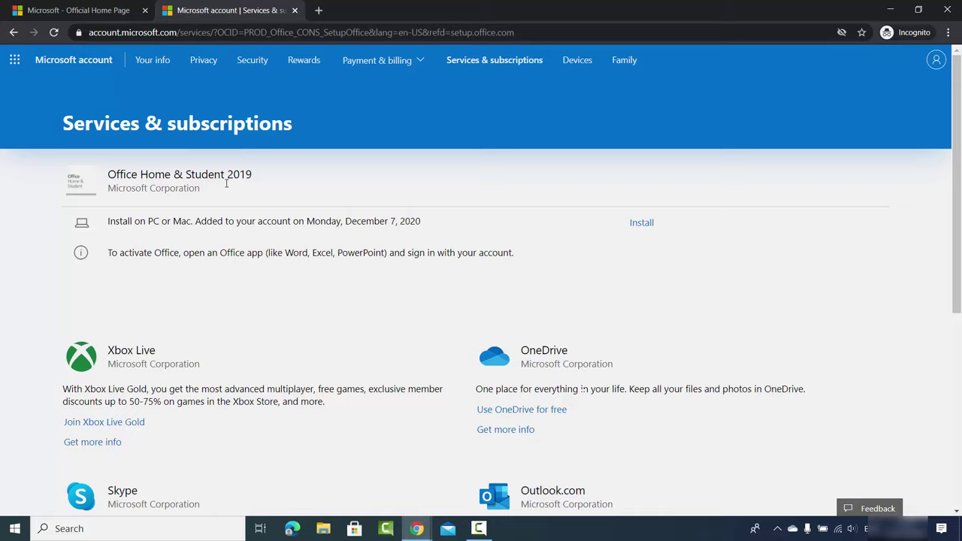
# Download the Office Home & Student 2019 installer OfficeSetup.exe from Services & subscriptions.
pyautogui.moveTo(108, 221); pyautogui.dragTo(126, 219)
pyautogui.click(442, 223)
pyautogui.click(641, 224)
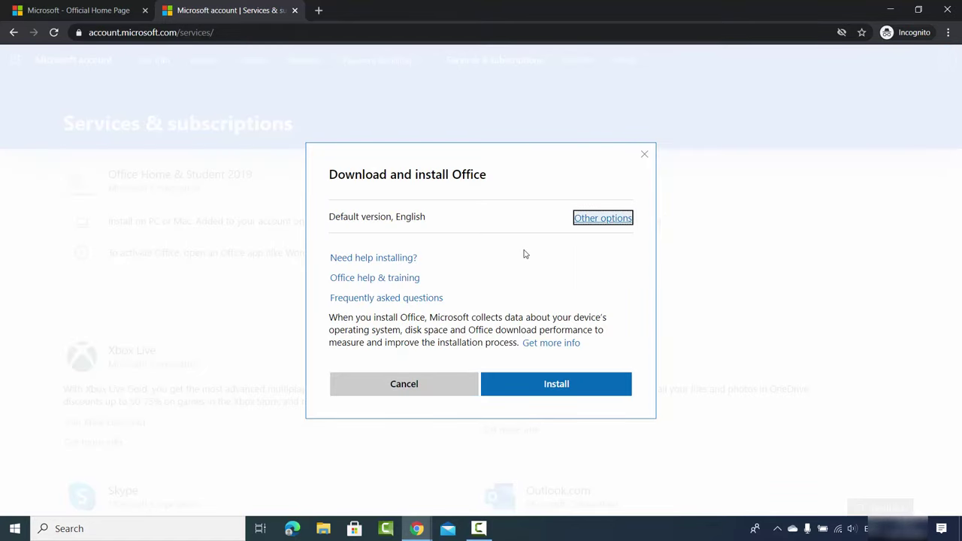
pyautogui.click(406, 216)
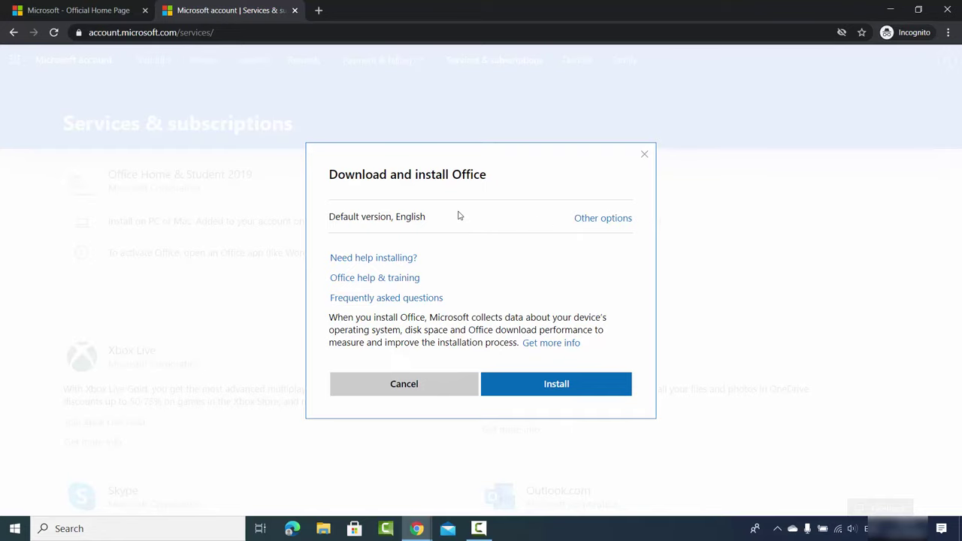
pyautogui.click(547, 385)
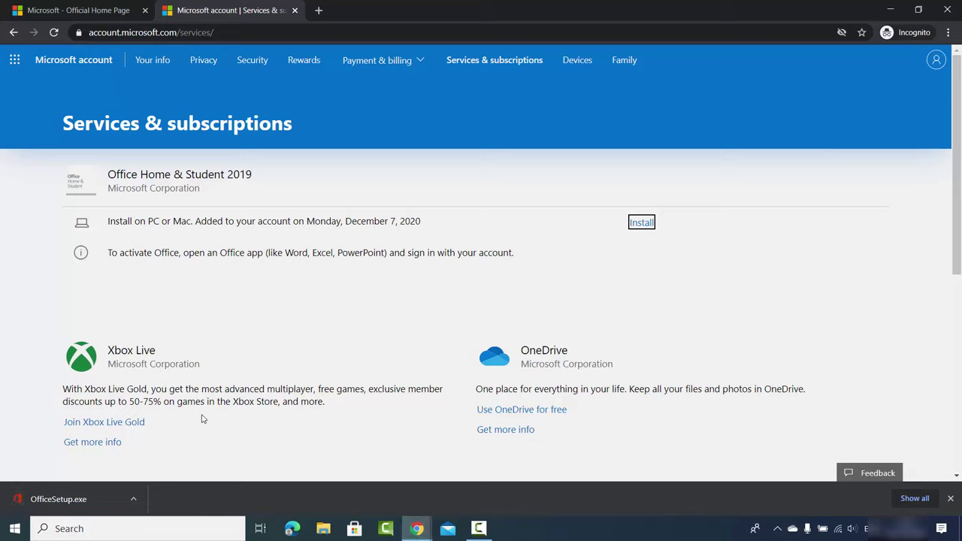
# Run OfficeSetup.exe, allow the file to open, and close the installer once Office is installed.
pyautogui.click(70, 499)
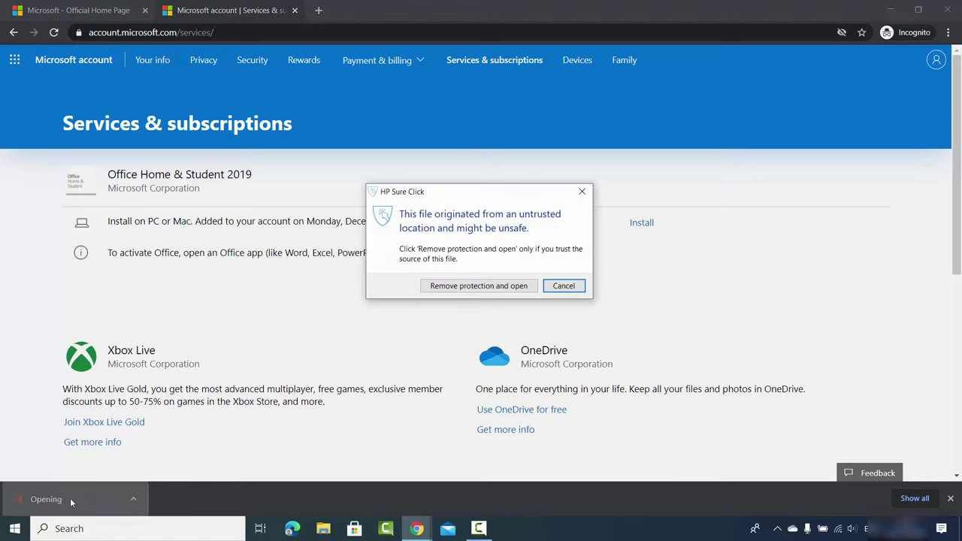
pyautogui.click(479, 285)
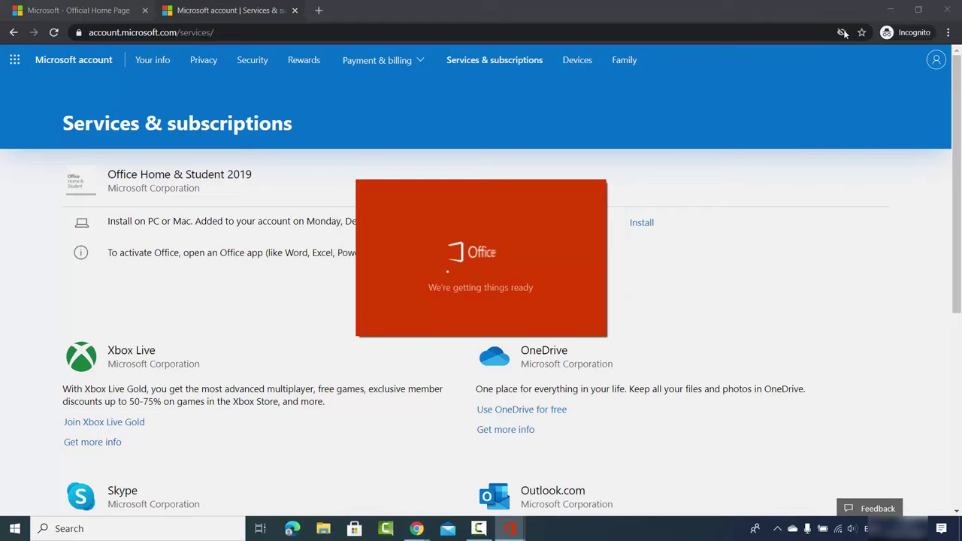
pyautogui.click(889, 10)
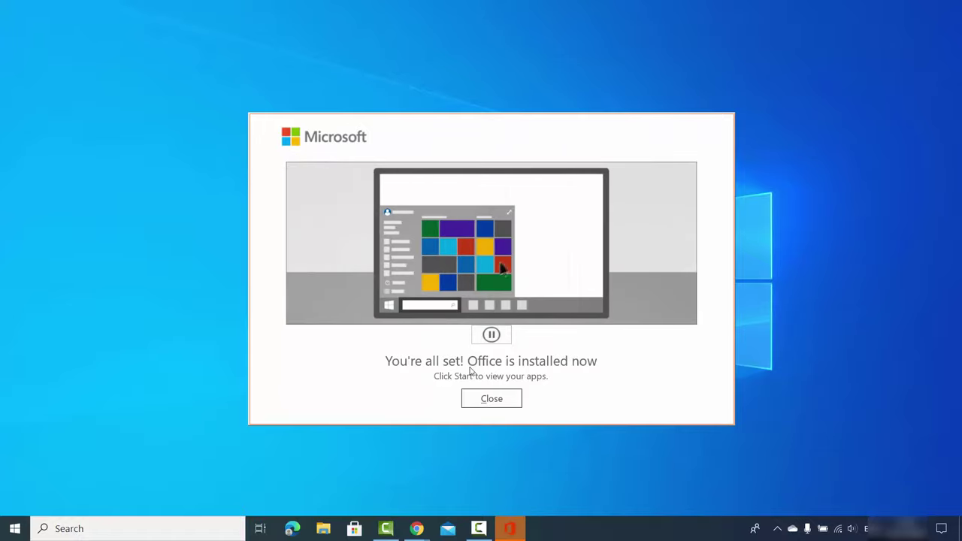
pyautogui.click(493, 399)
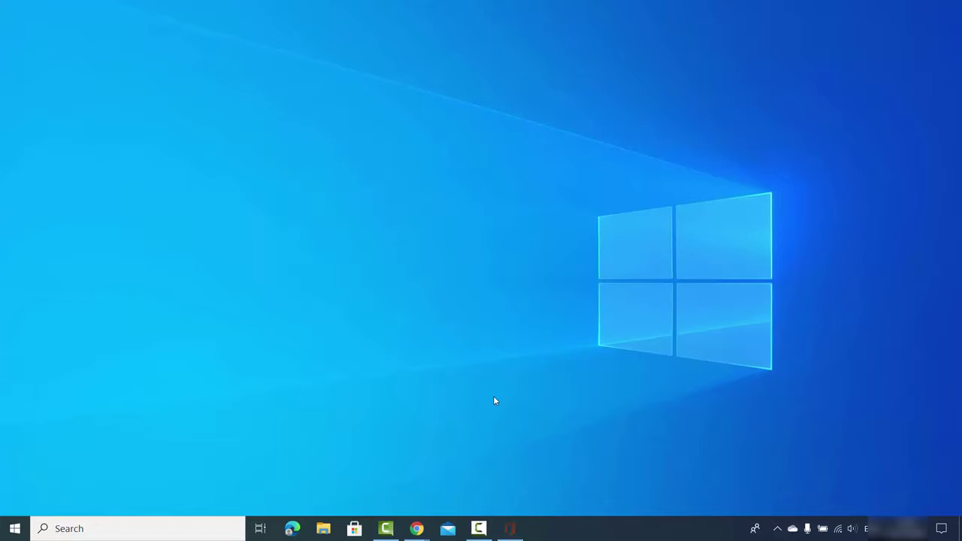
# Relaunch Word from the Windows 10 search panel's Recent list.
pyautogui.click(93, 530)
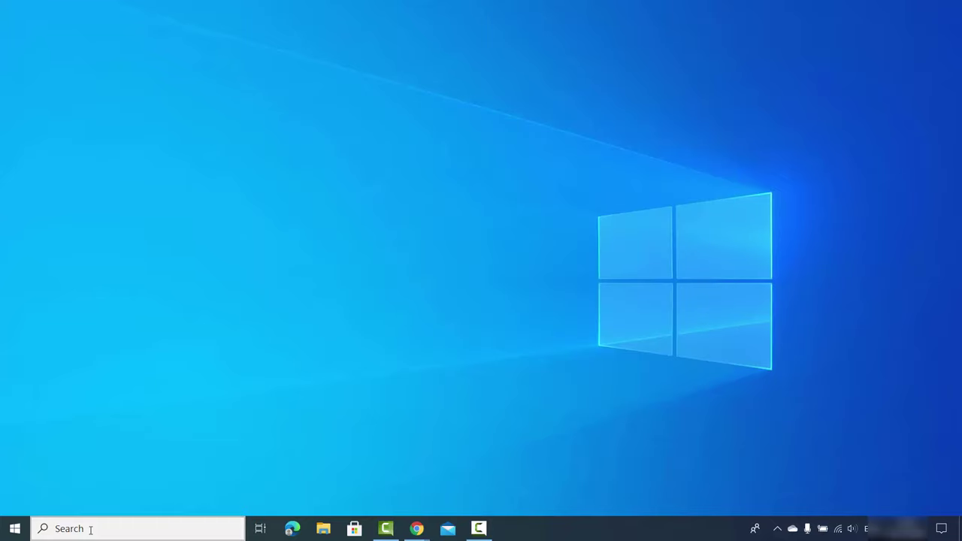
pyautogui.click(15, 529)
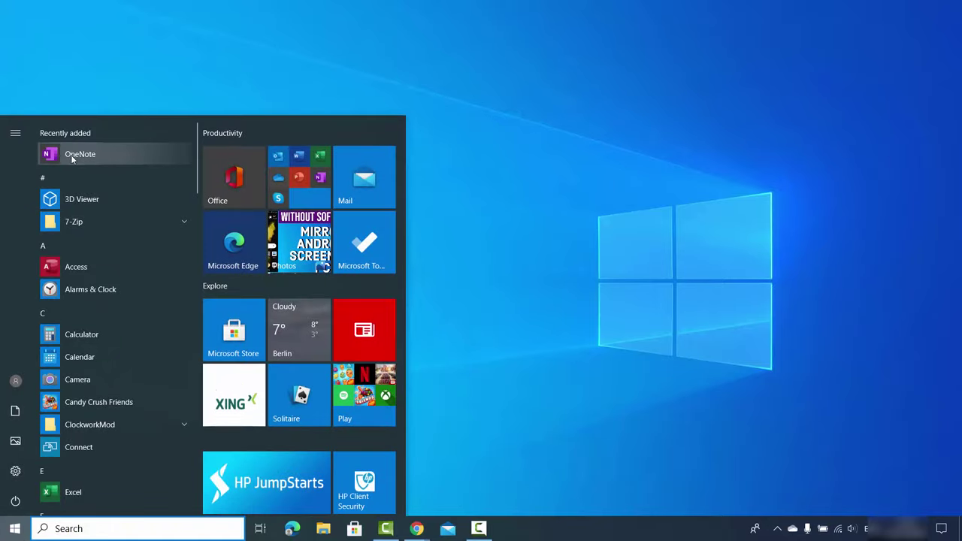
pyautogui.scroll(-2, 75, 481)
pyautogui.click(81, 528)
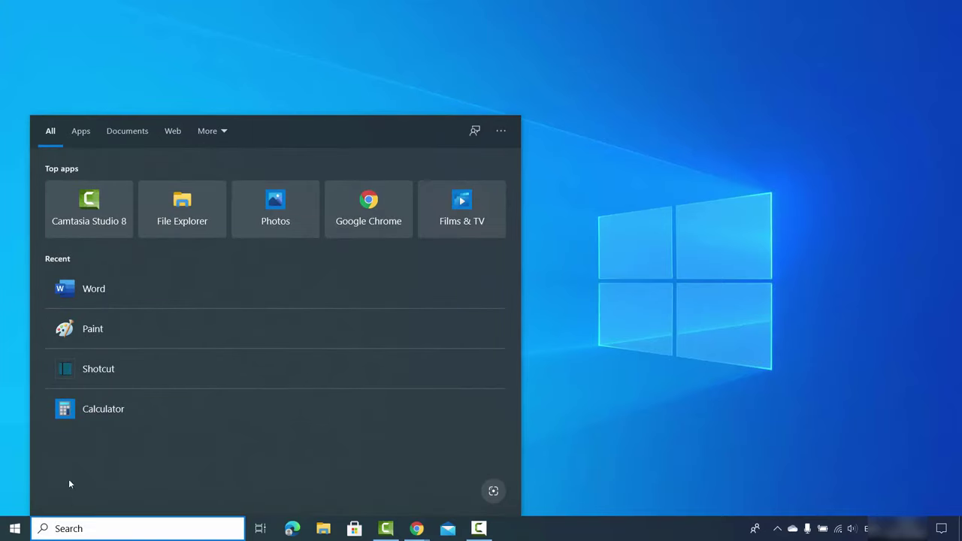
pyautogui.click(94, 287)
pyautogui.click(324, 305)
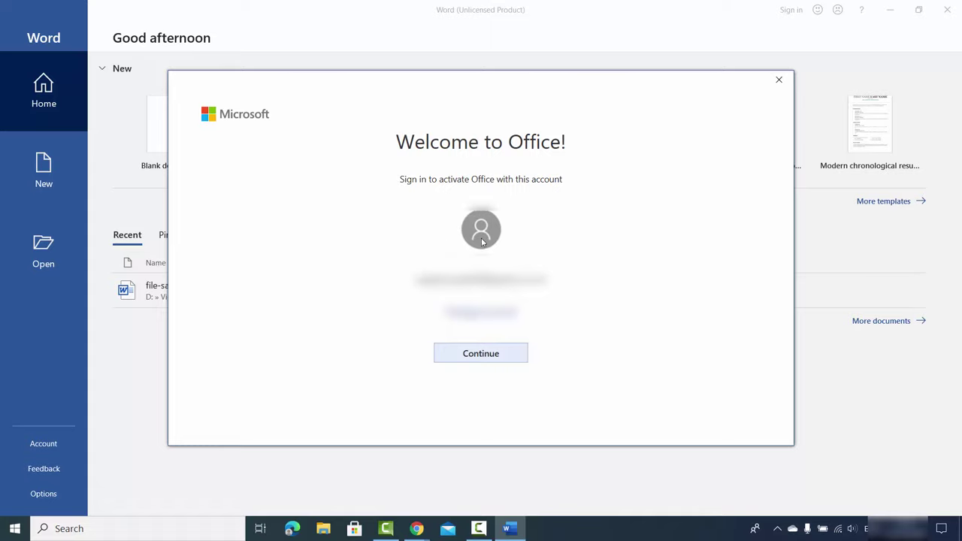
# Sign in with the account and its password to activate Office.
pyautogui.click(481, 353)
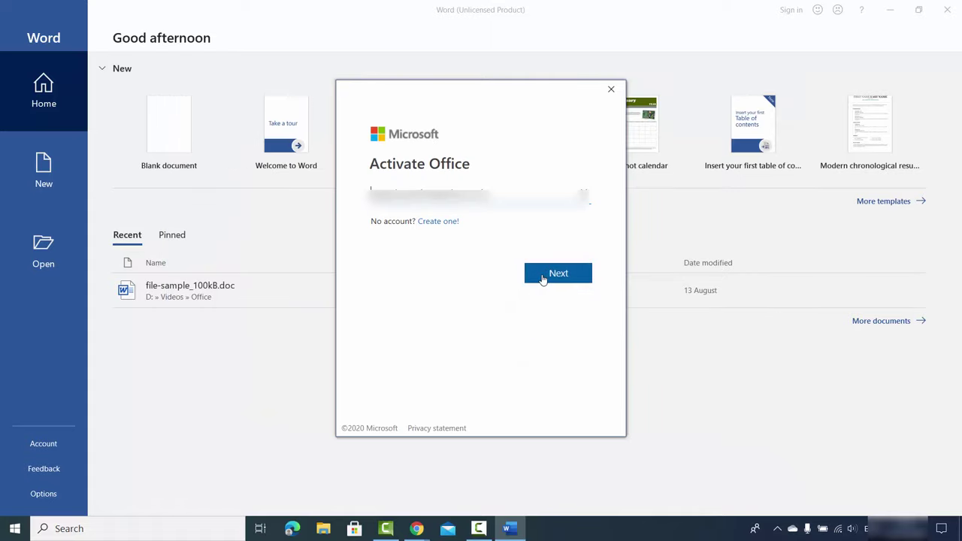
pyautogui.click(544, 276)
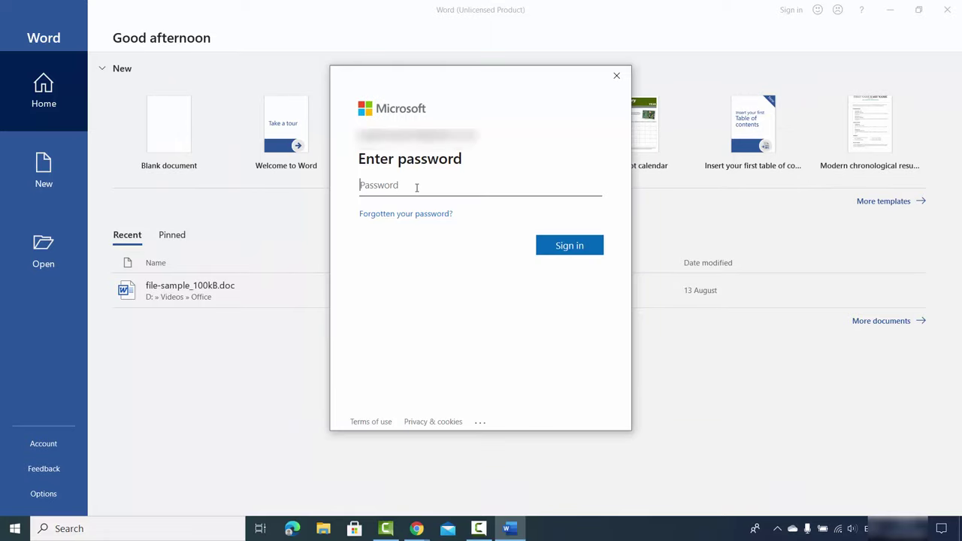
pyautogui.write('••••••••••••')
pyautogui.click(557, 250)
pyautogui.click(547, 284)
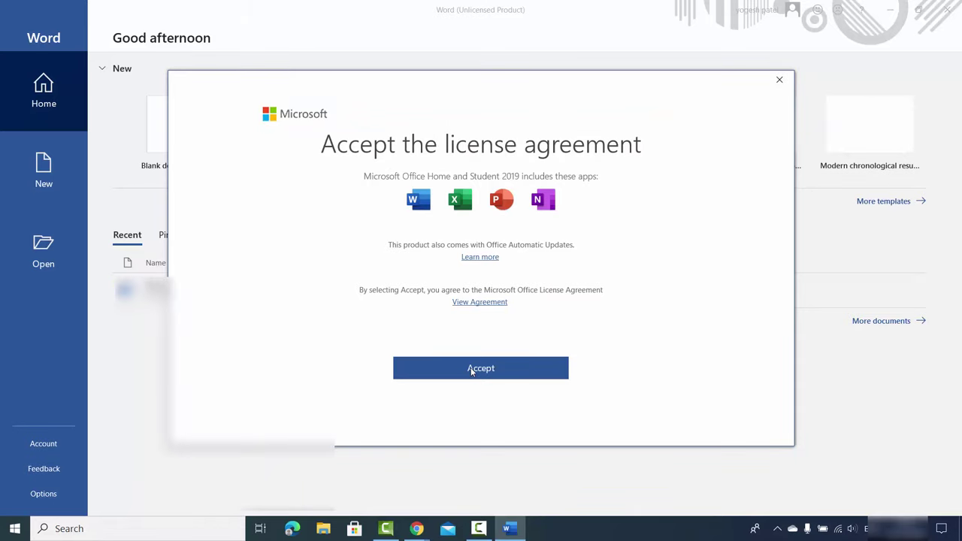
# Accept the Office license agreement, dismiss the Product Activated notice, and create a blank document.
pyautogui.click(472, 369)
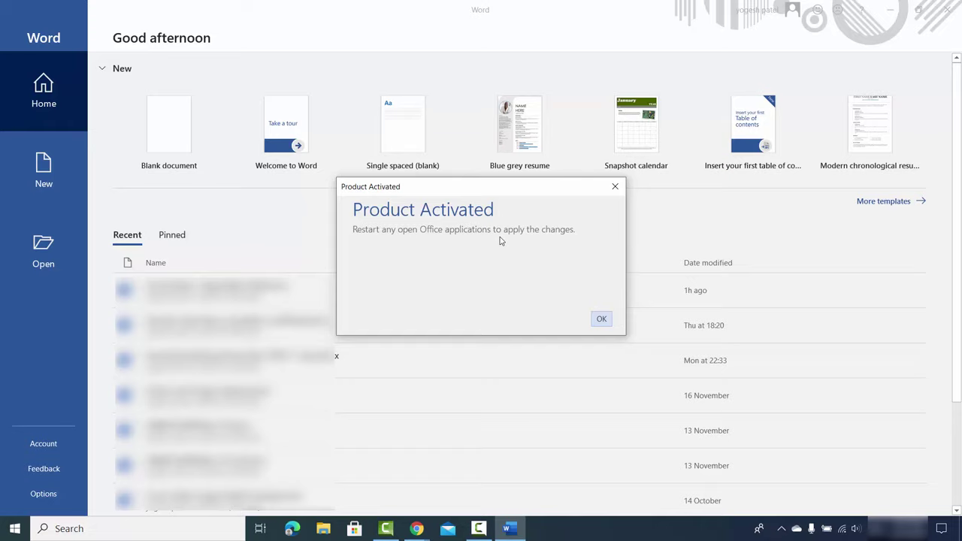
pyautogui.click(602, 319)
pyautogui.click(166, 138)
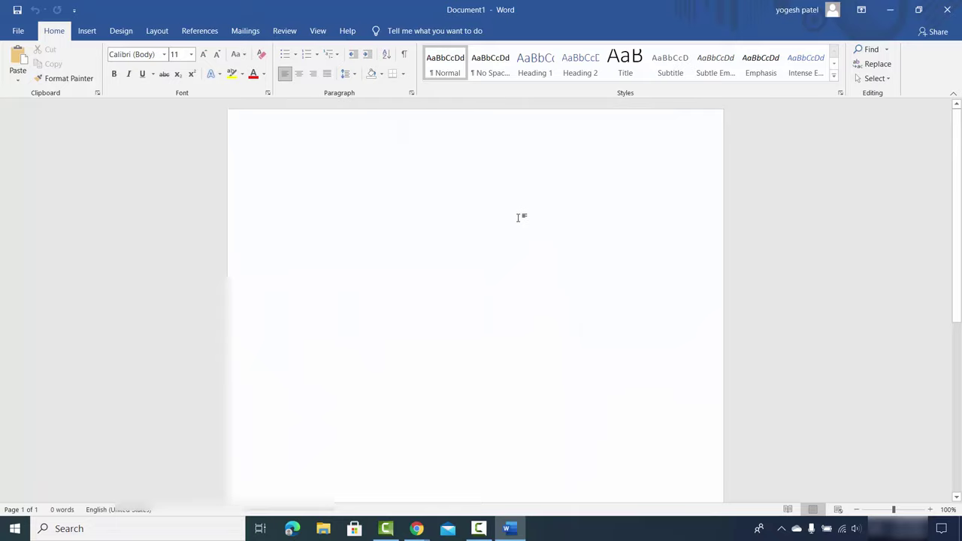